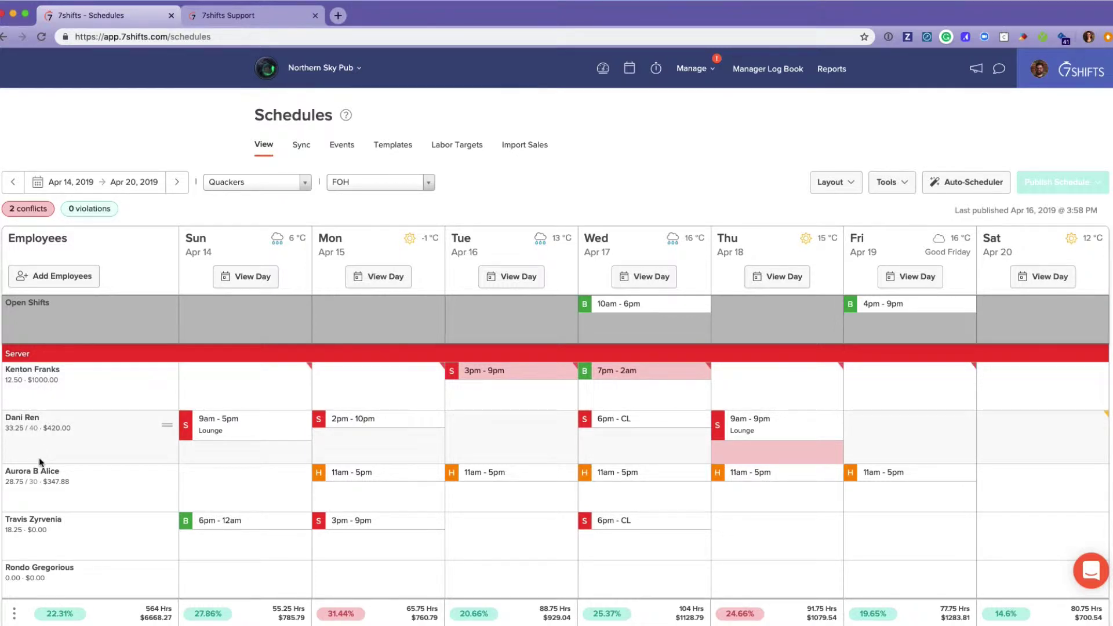
pyautogui.scroll(-2, 80, 485)
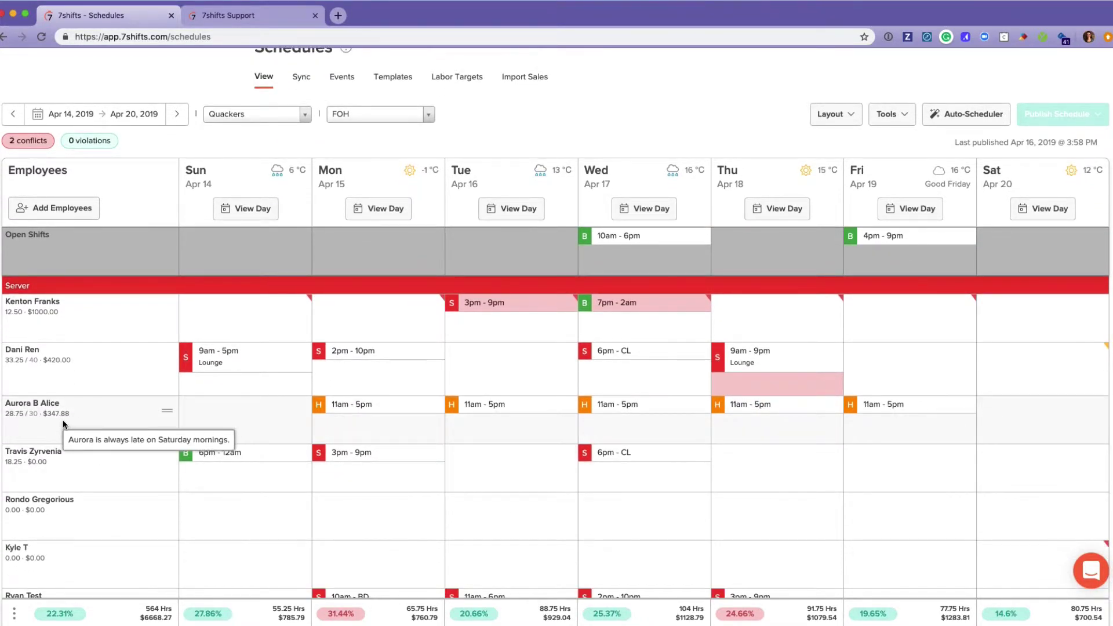
pyautogui.scroll(-2, 112, 495)
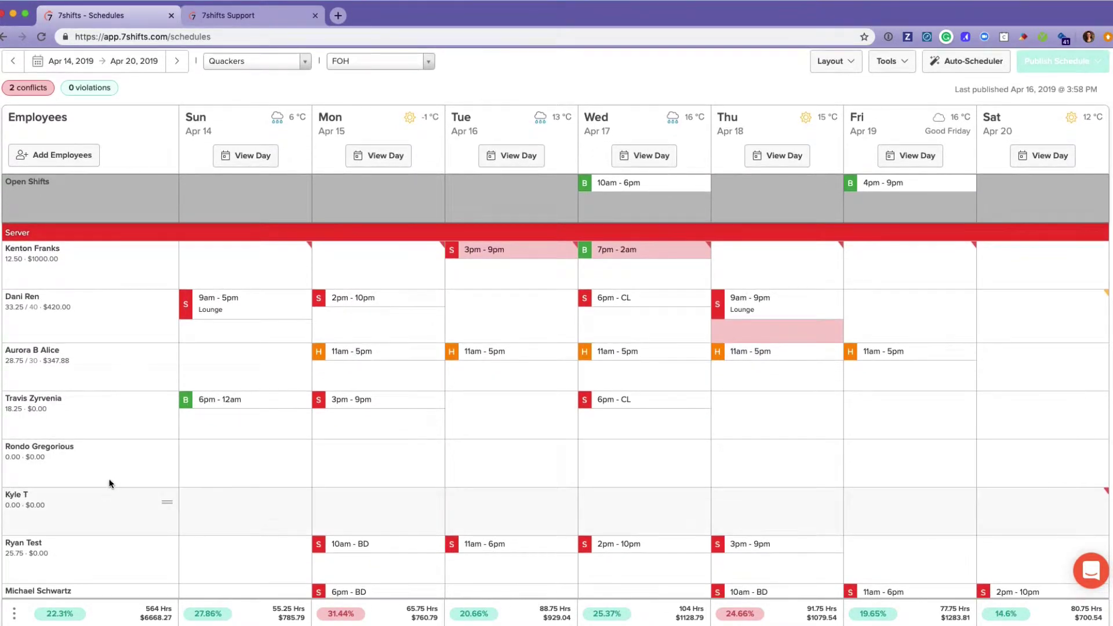
pyautogui.moveTo(67, 368)
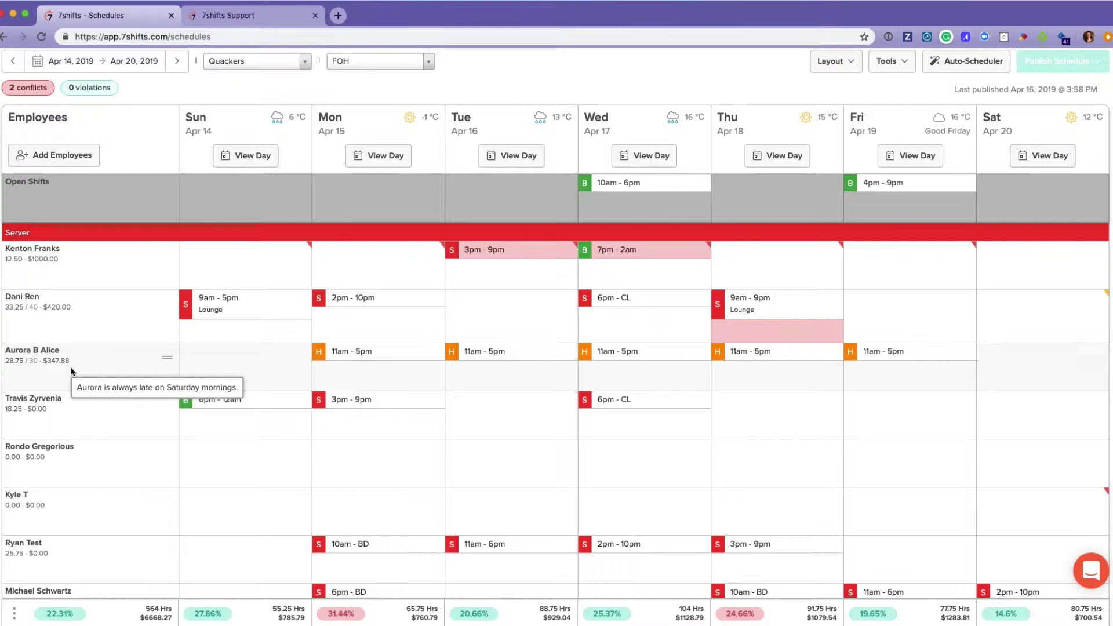
pyautogui.scroll(2, 70, 367)
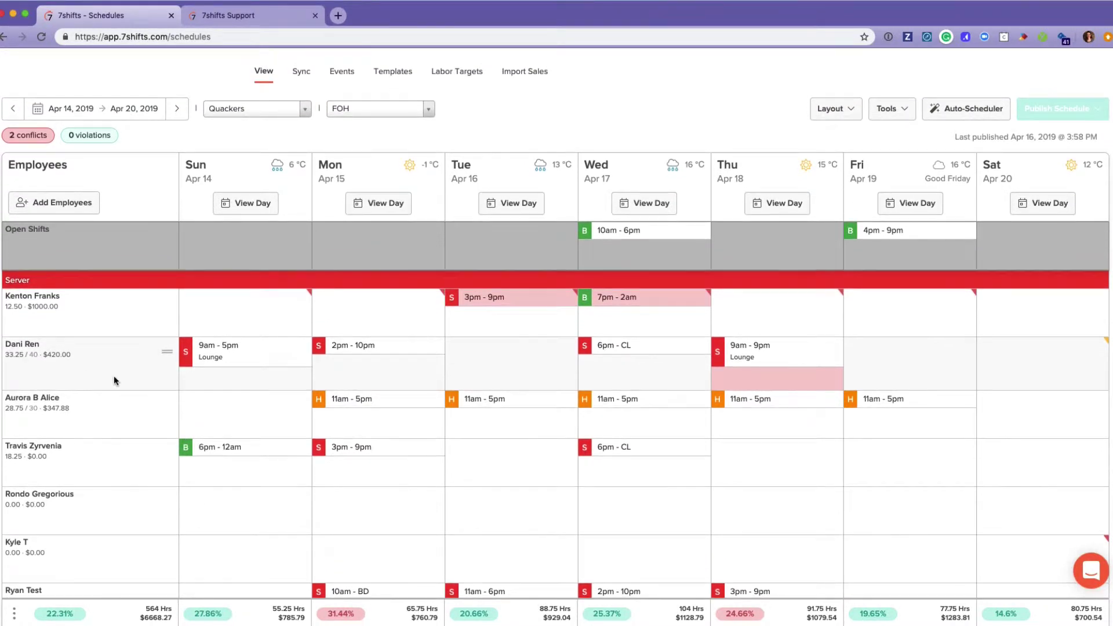
pyautogui.scroll(-3, 209, 528)
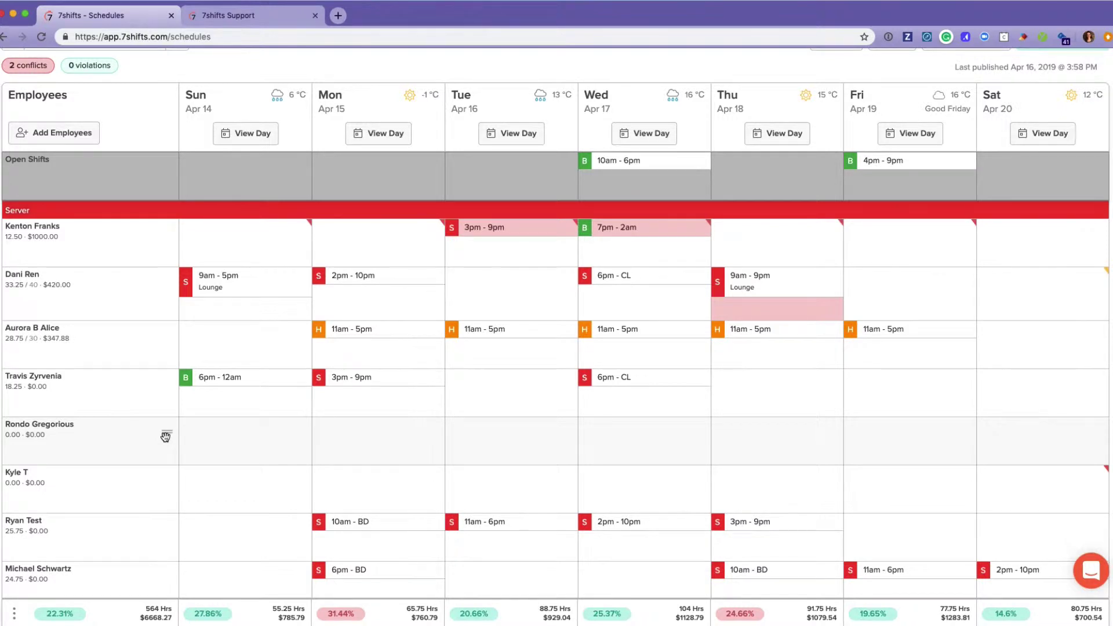
pyautogui.moveTo(166, 437); pyautogui.dragTo(137, 480)
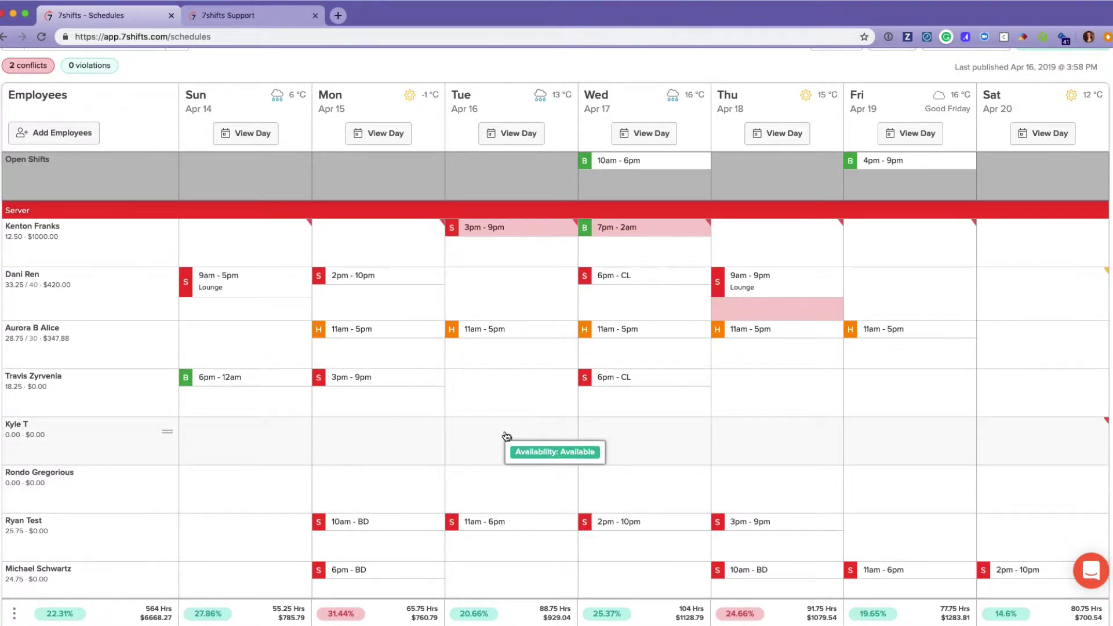
pyautogui.scroll(1, 507, 436)
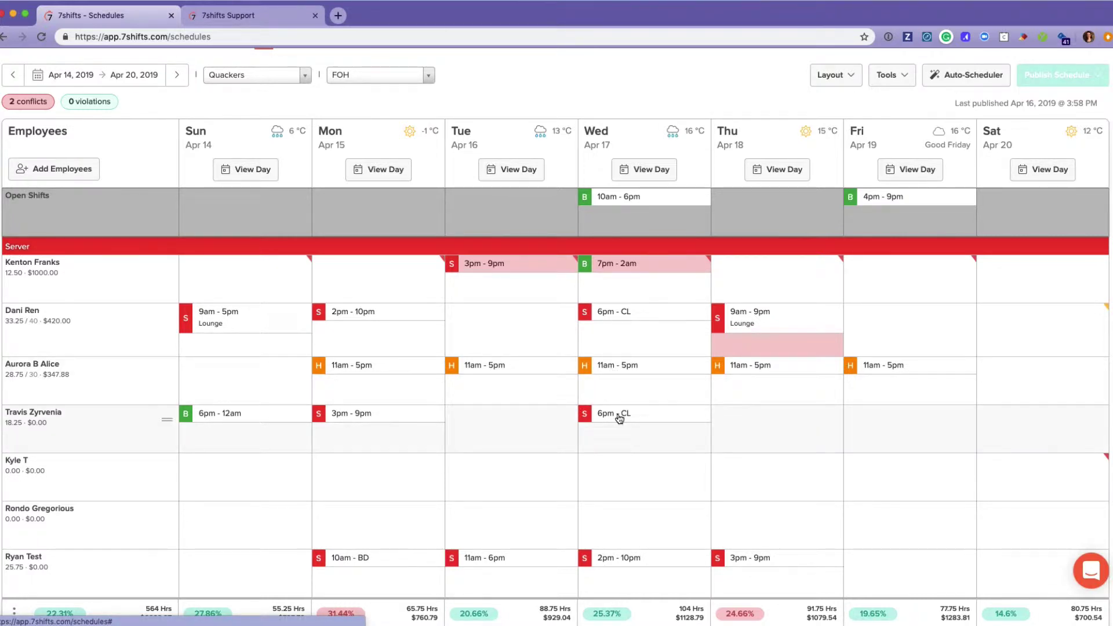
pyautogui.scroll(2, 548, 418)
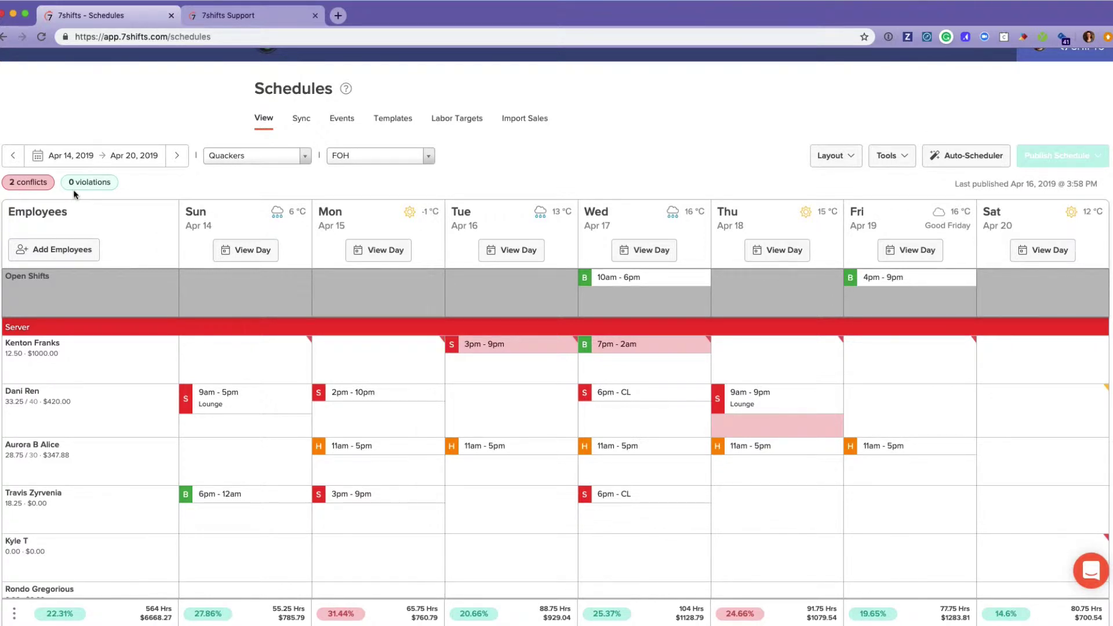
pyautogui.scroll(-1, 666, 406)
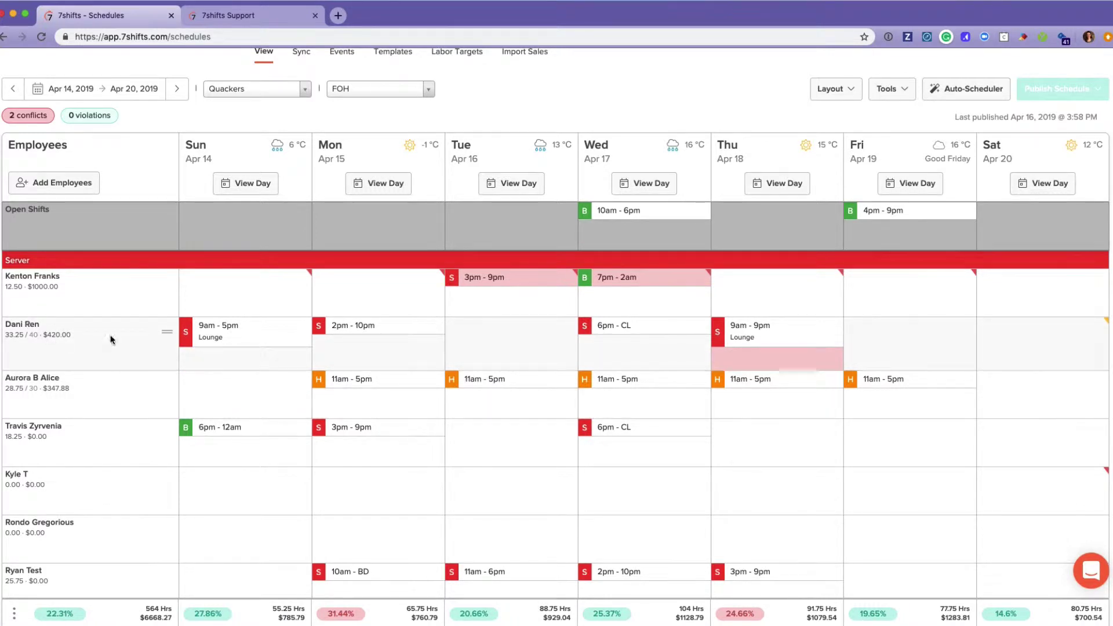
pyautogui.moveTo(774, 359)
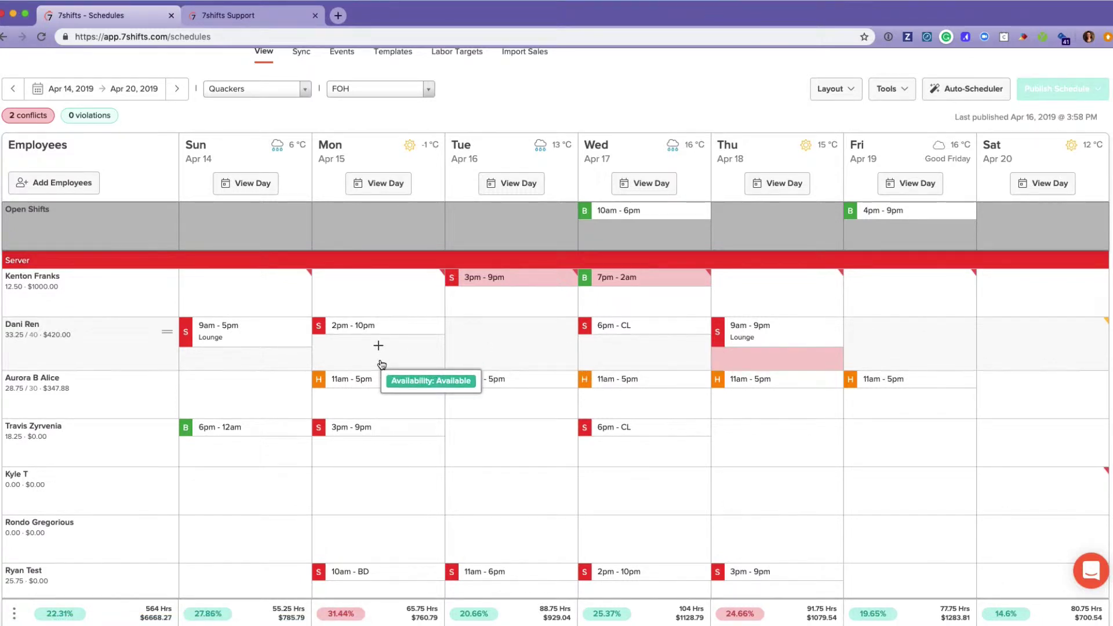
pyautogui.scroll(-3, 394, 359)
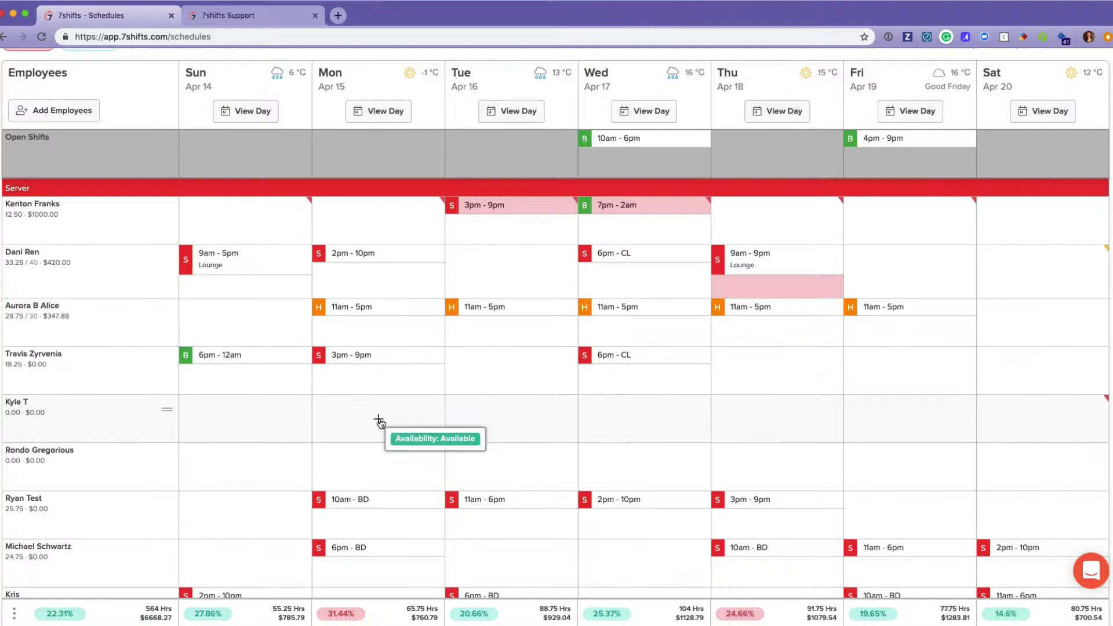
pyautogui.click(377, 424)
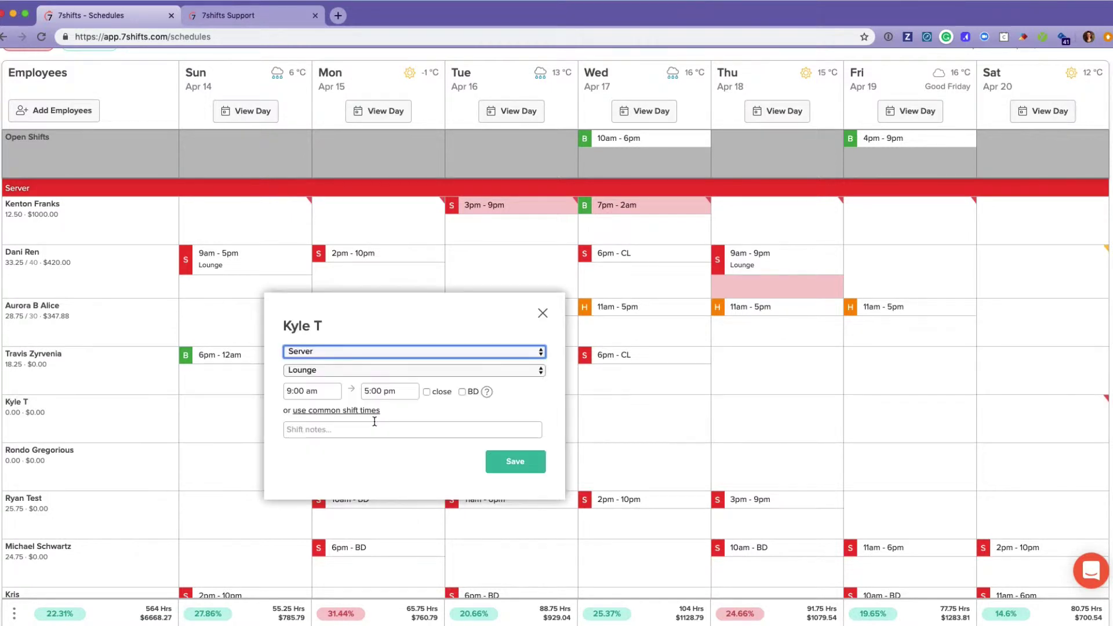
pyautogui.click(368, 352)
pyautogui.click(363, 328)
pyautogui.click(385, 370)
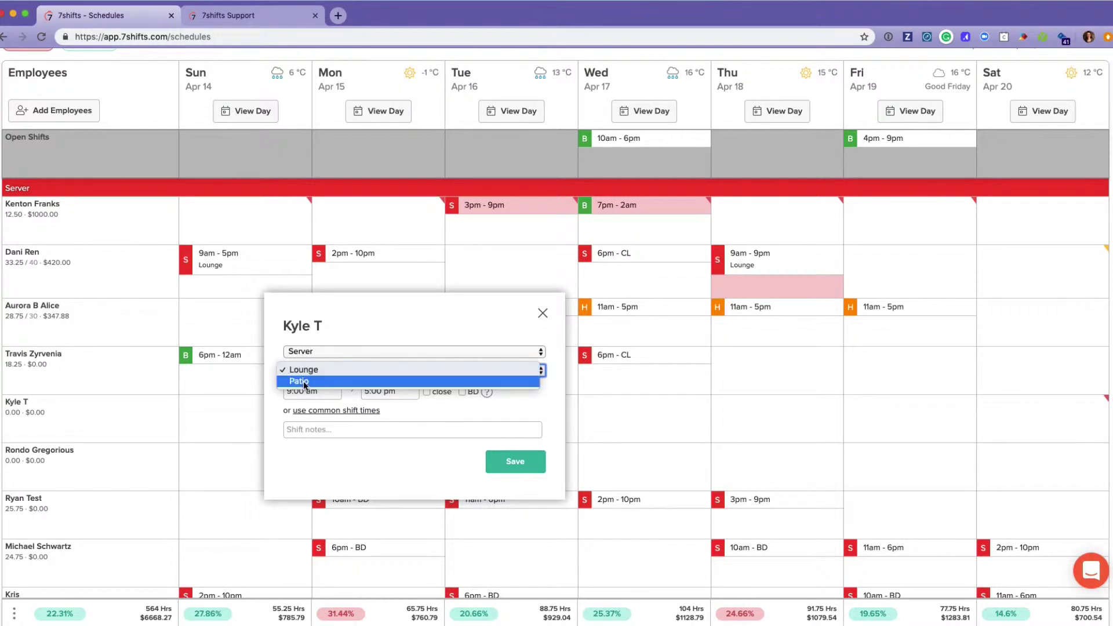
pyautogui.press('Escape')
pyautogui.click(360, 471)
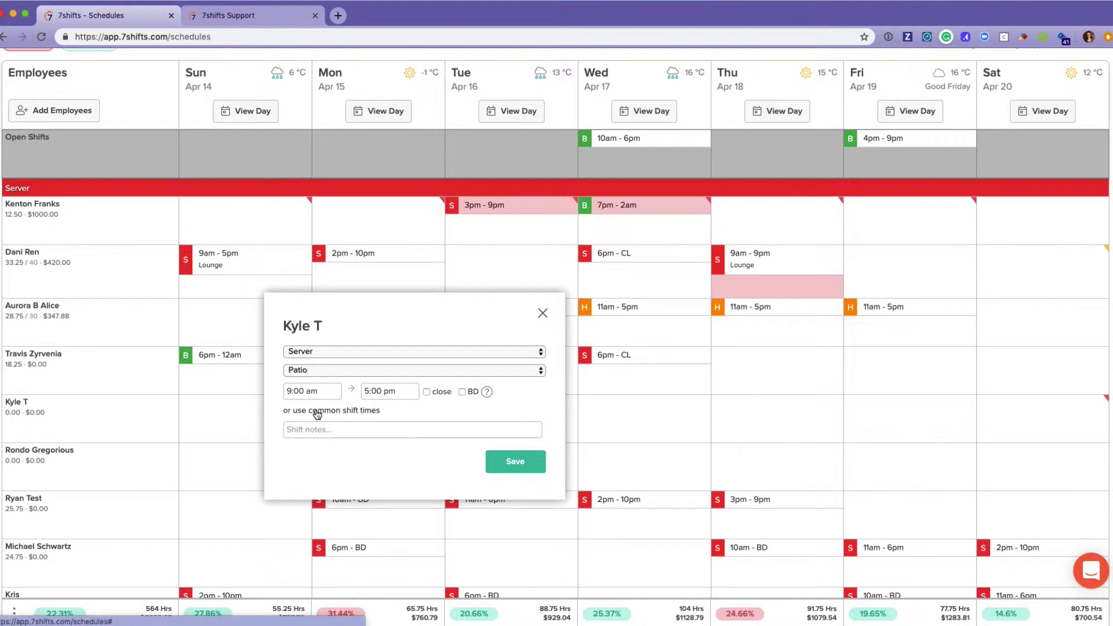
# Set the shift to 2:00 PM - 9:00 PM, add the note 'Training a new server', and save.
pyautogui.click(318, 412)
pyautogui.click(353, 389)
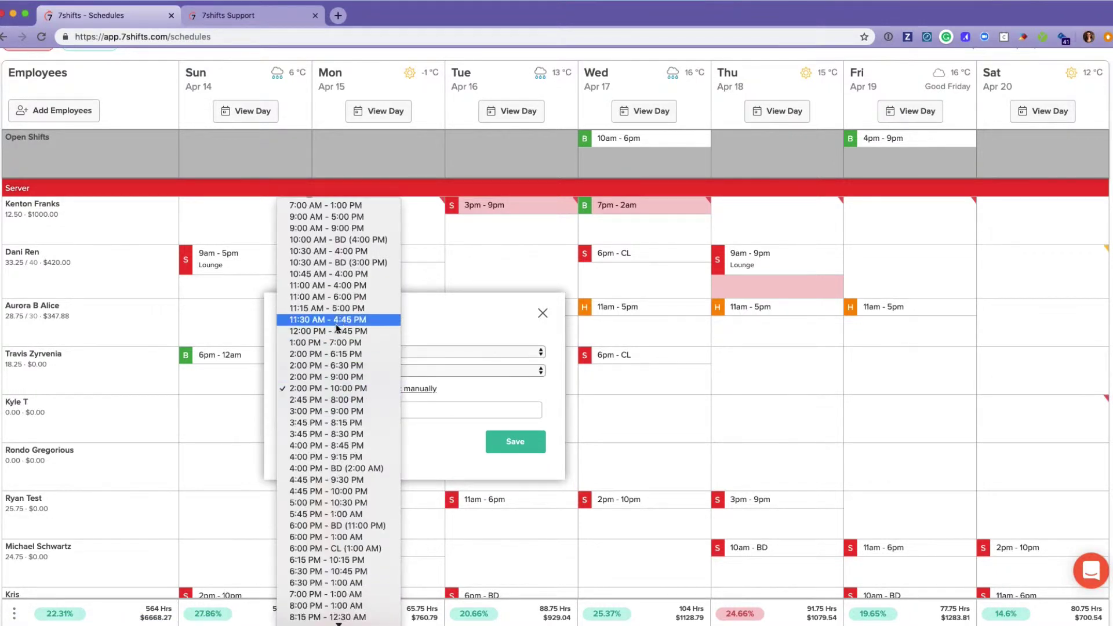
pyautogui.click(335, 377)
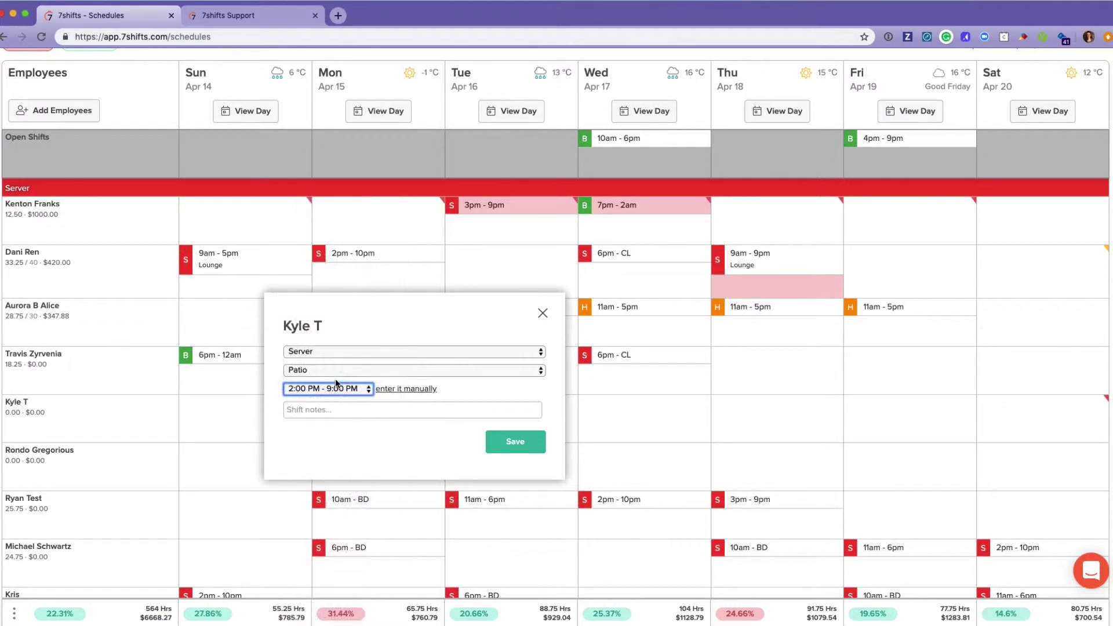
pyautogui.click(375, 409)
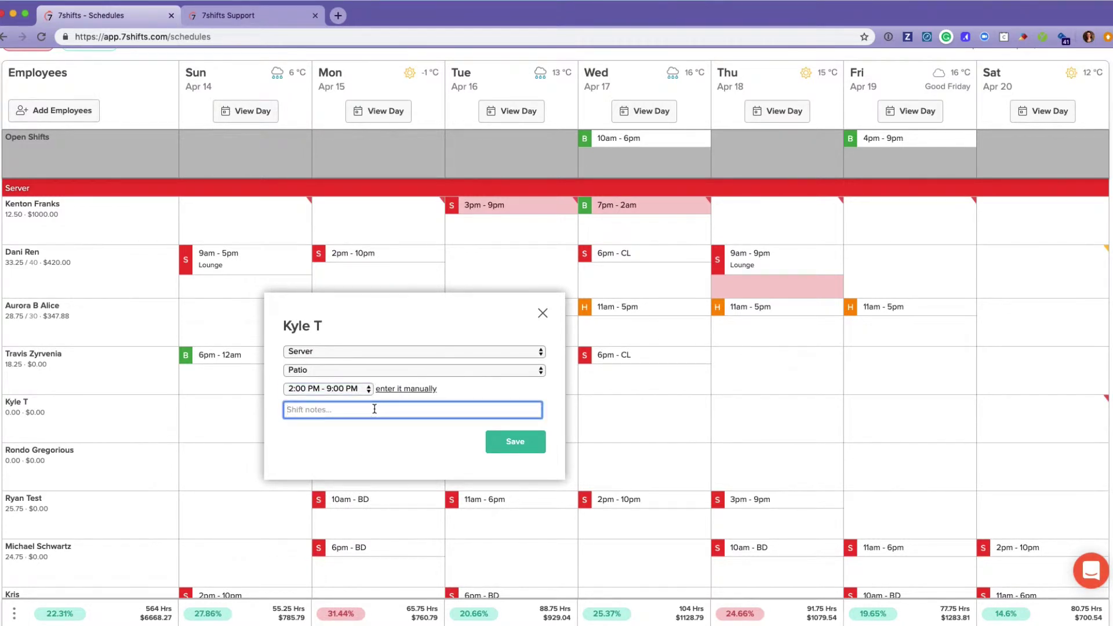
pyautogui.write('Training a new server')
pyautogui.click(505, 444)
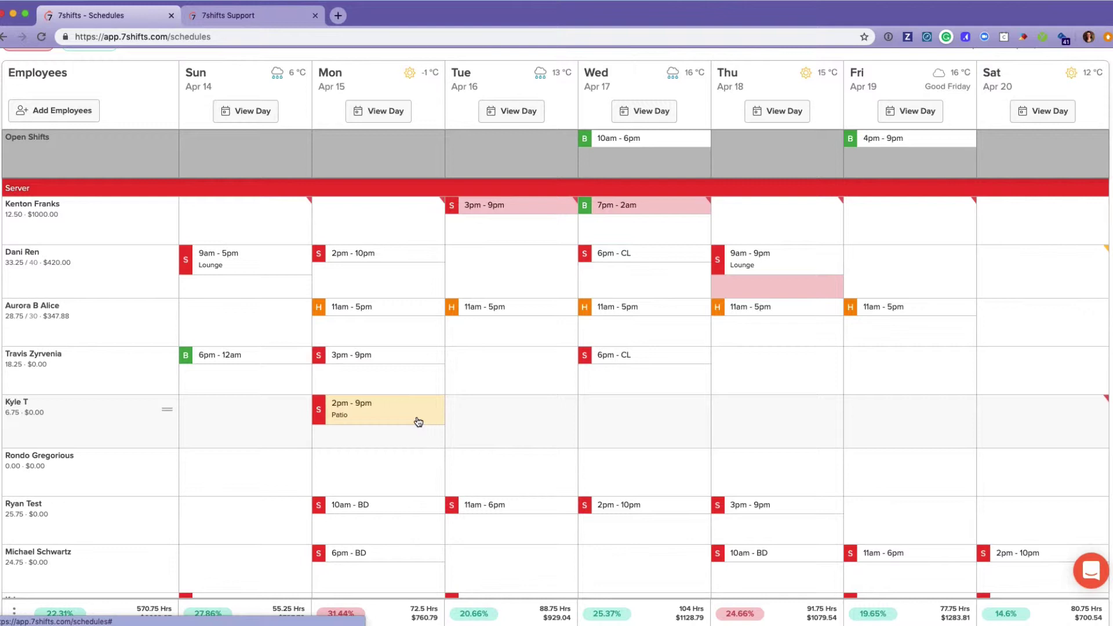
pyautogui.moveTo(418, 421); pyautogui.dragTo(655, 418)
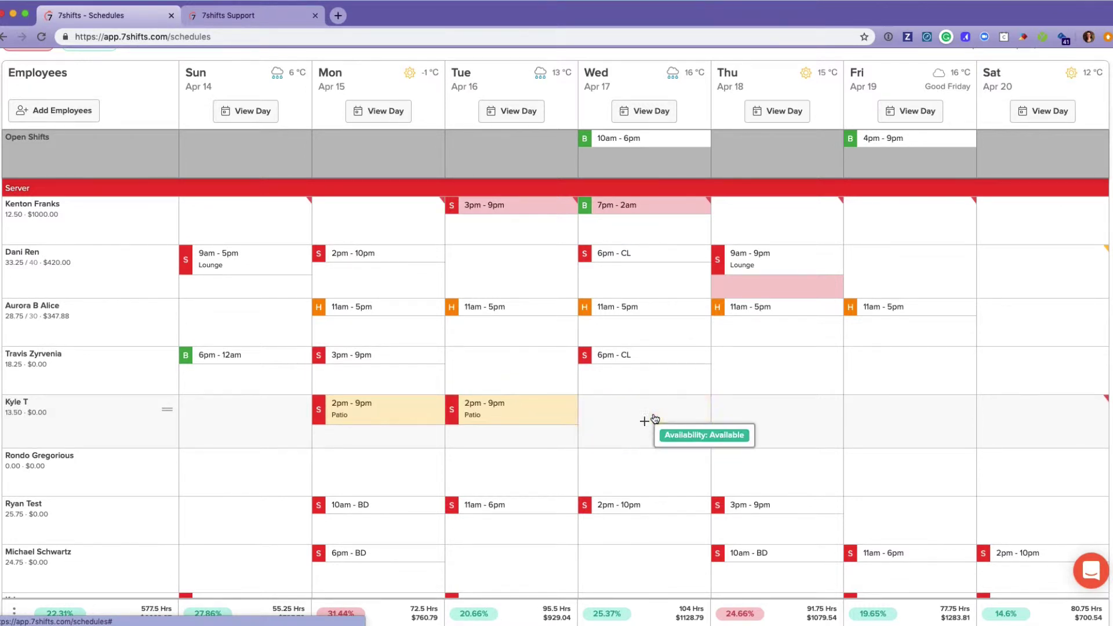
pyautogui.scroll(-5, 806, 434)
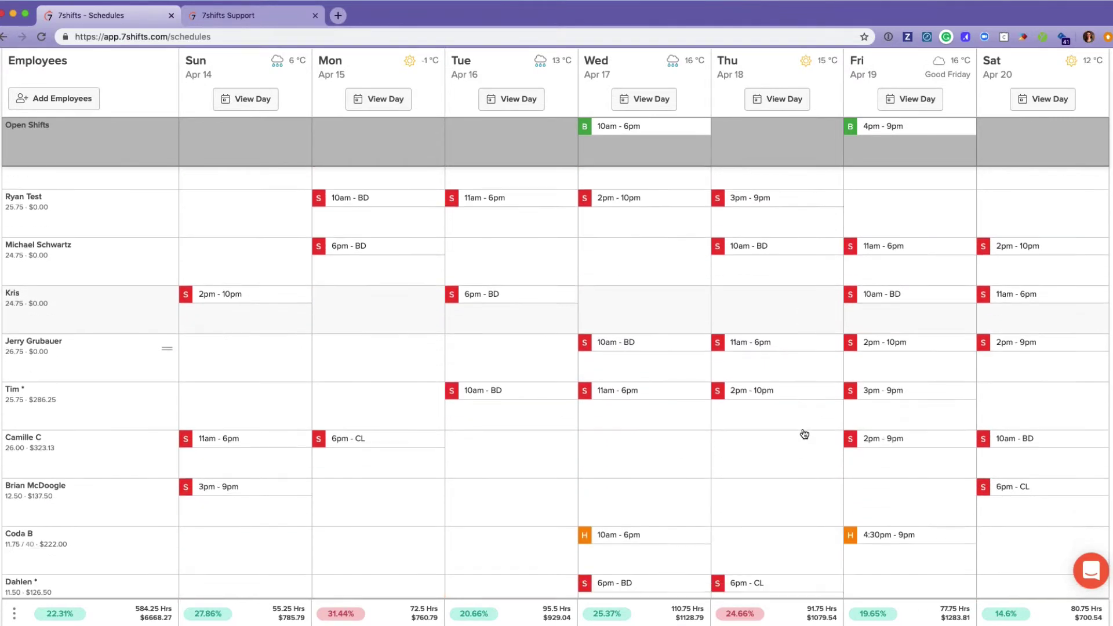
pyautogui.scroll(-6, 805, 434)
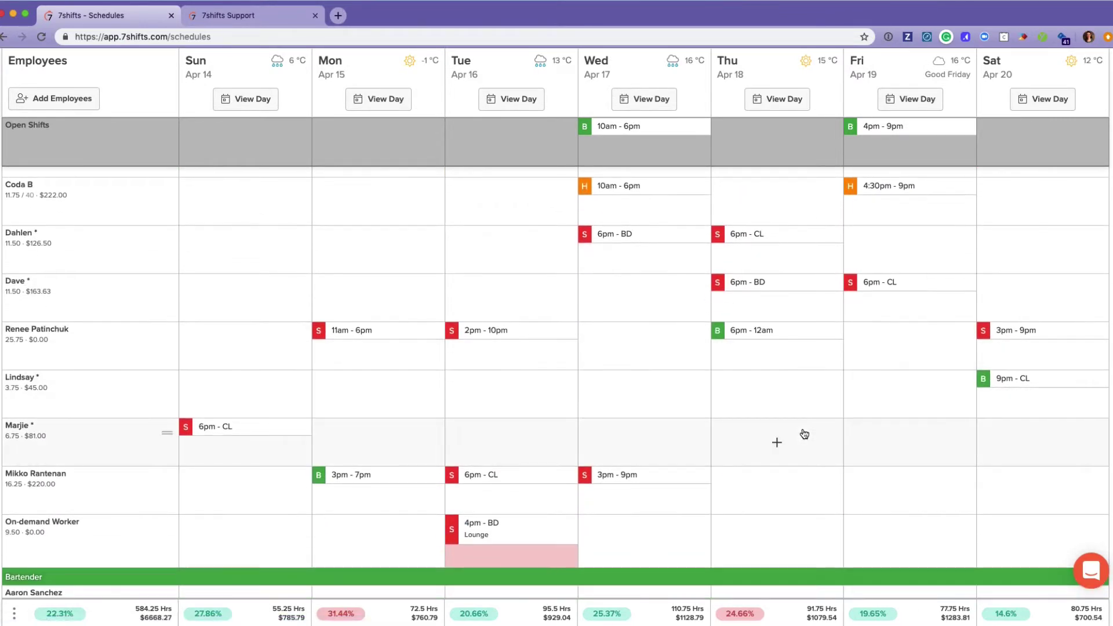
pyautogui.scroll(-2, 805, 435)
pyautogui.scroll(3, 805, 434)
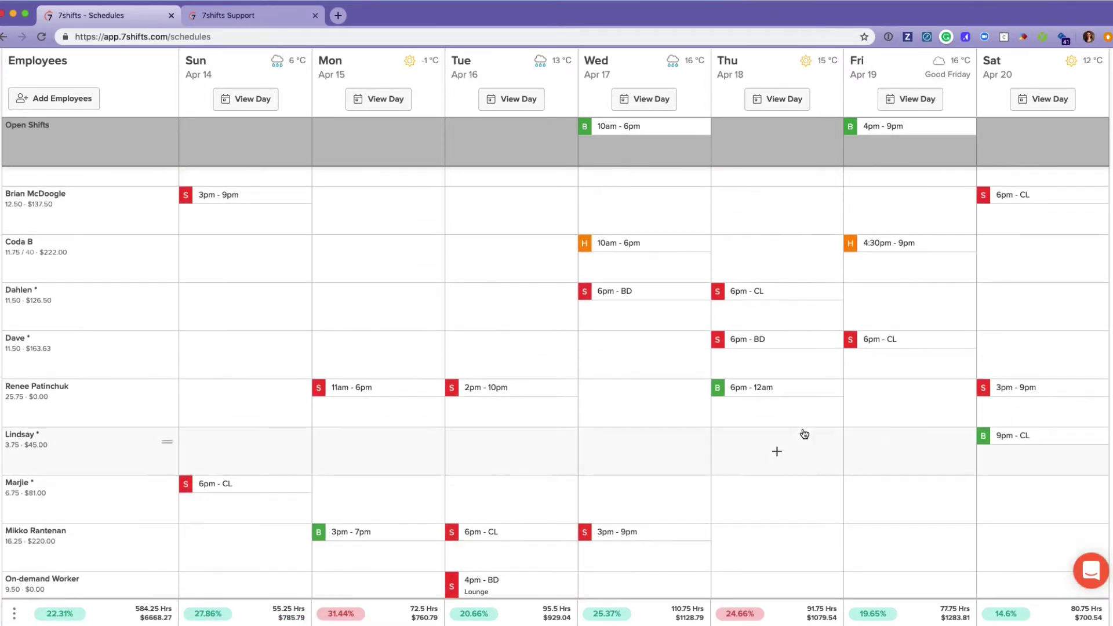
pyautogui.scroll(1, 805, 434)
pyautogui.moveTo(167, 299)
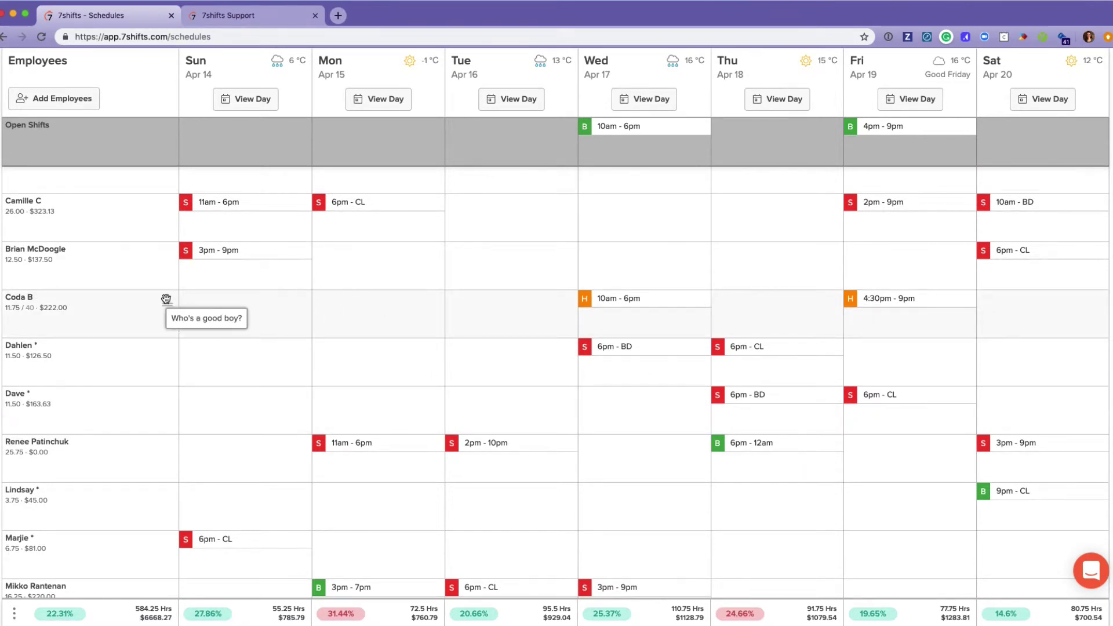
pyautogui.scroll(10, 390, 309)
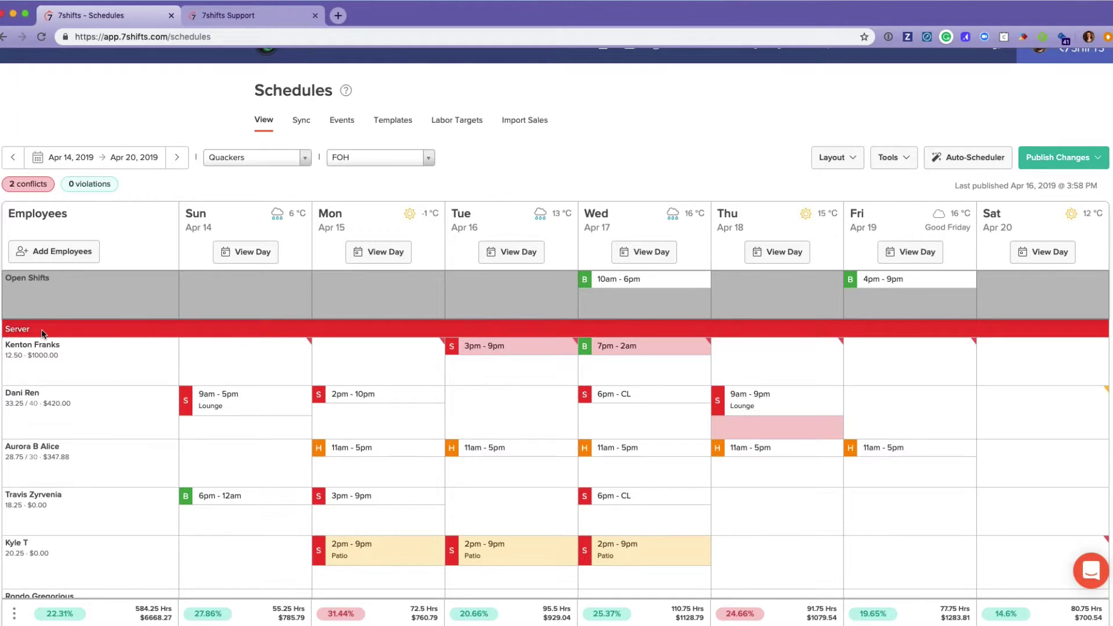
pyautogui.scroll(-1, 104, 427)
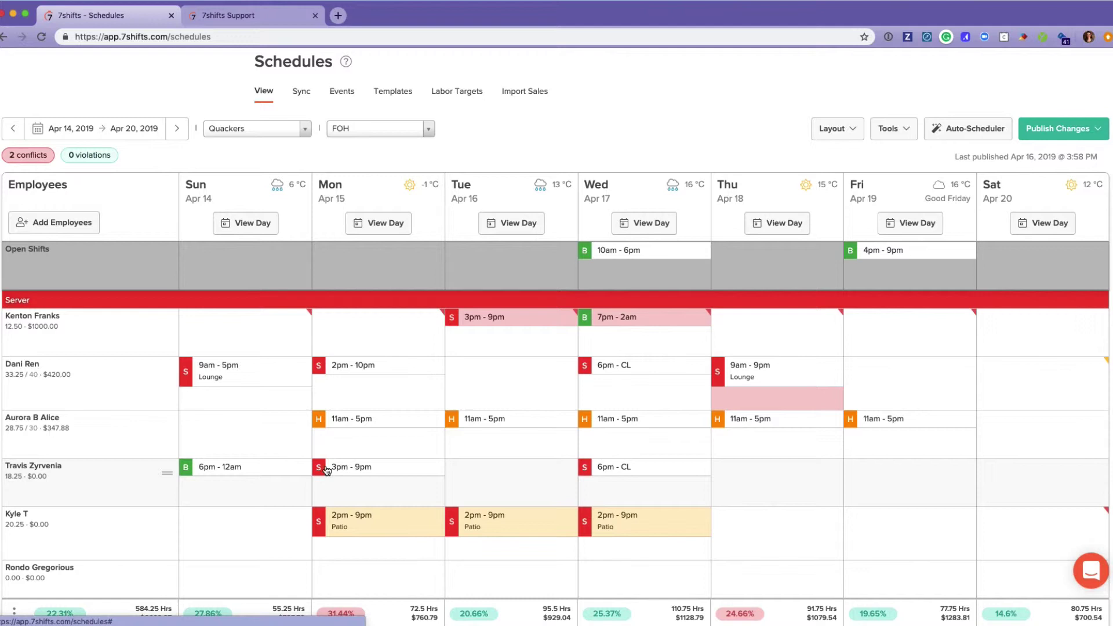
pyautogui.scroll(-3, 241, 545)
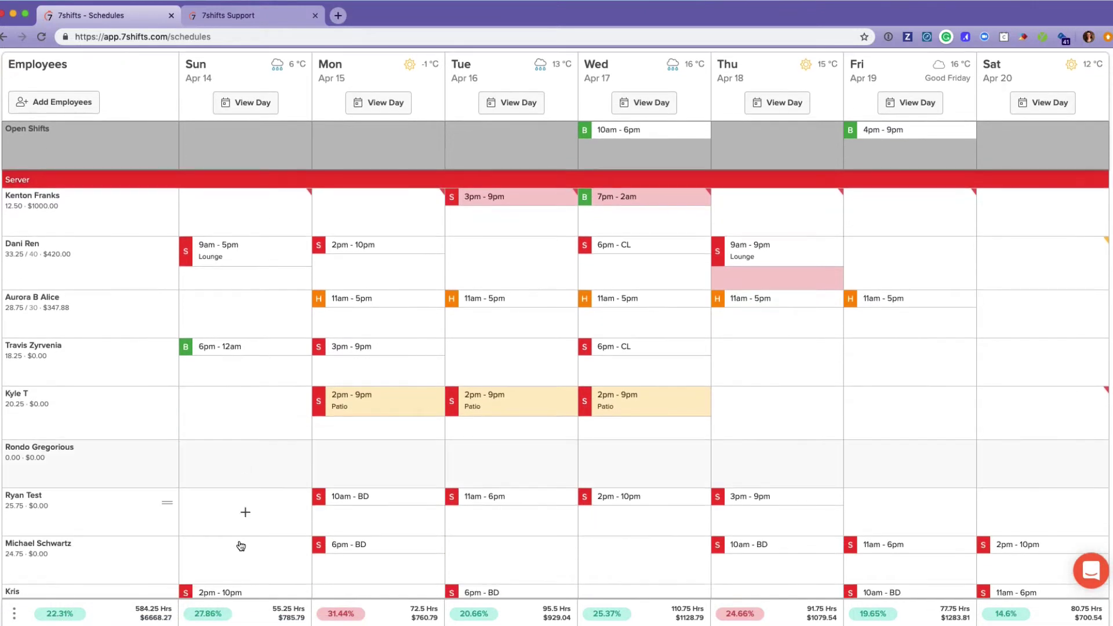
pyautogui.click(646, 348)
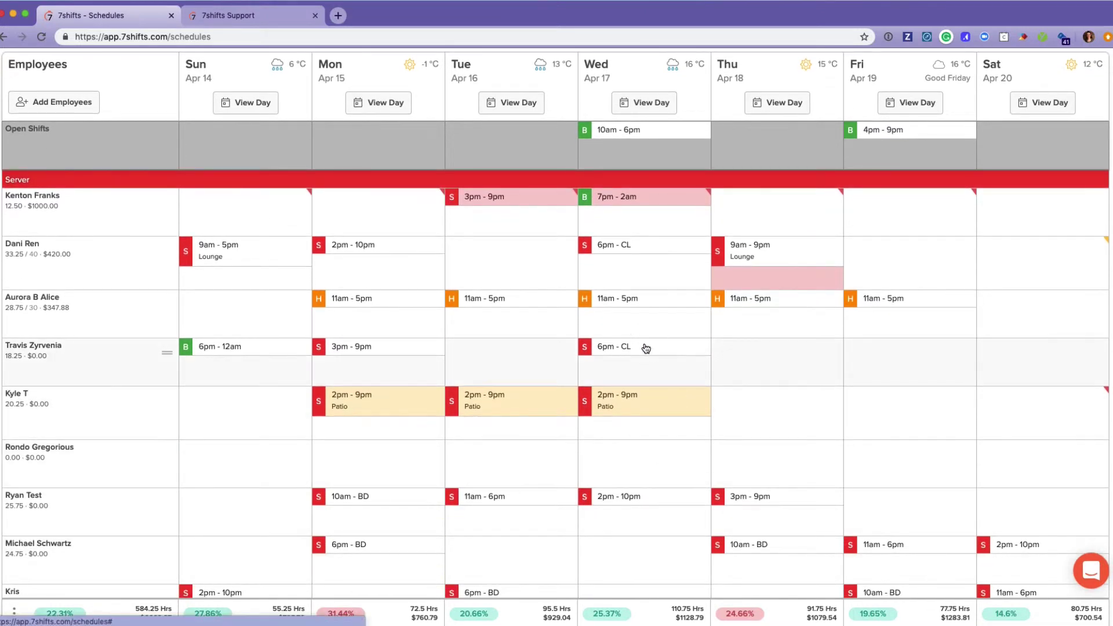
pyautogui.click(594, 380)
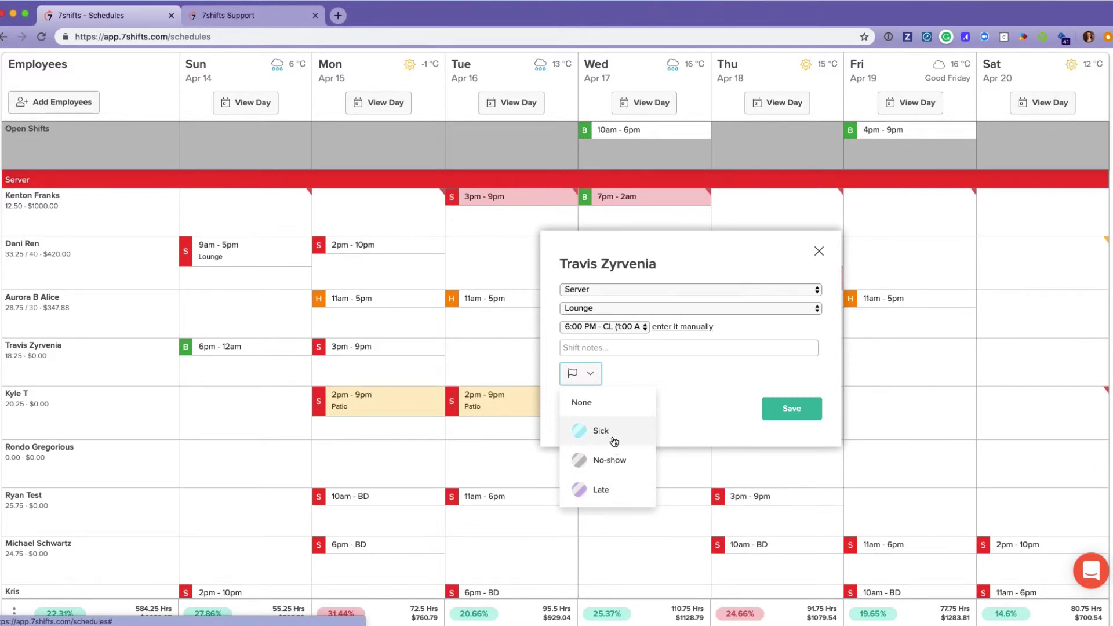
pyautogui.scroll(3, 614, 442)
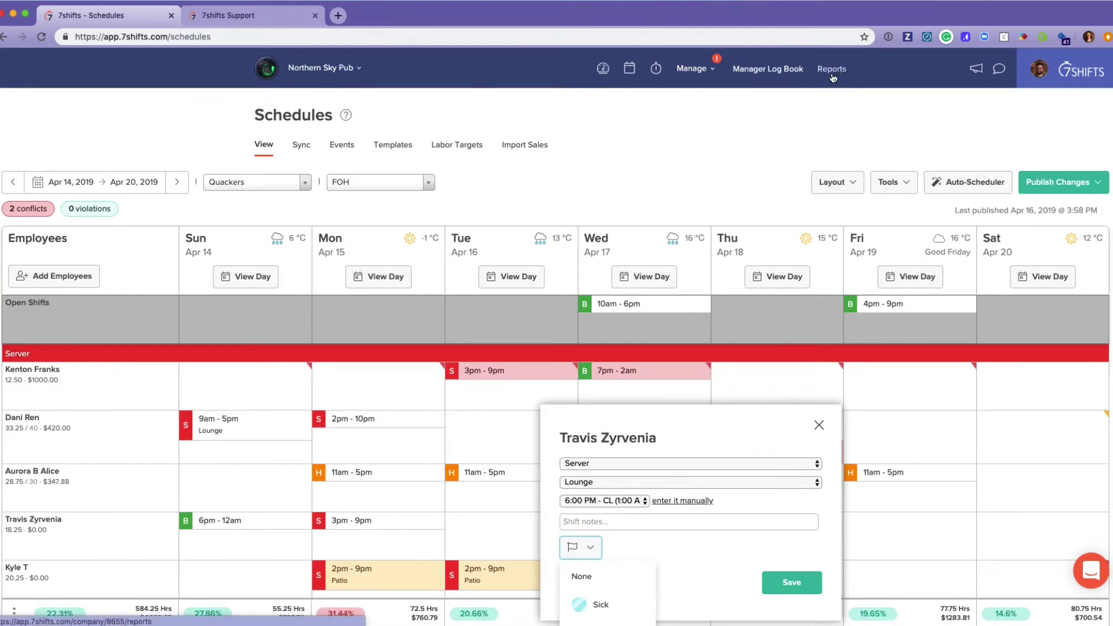
pyautogui.scroll(-1, 693, 502)
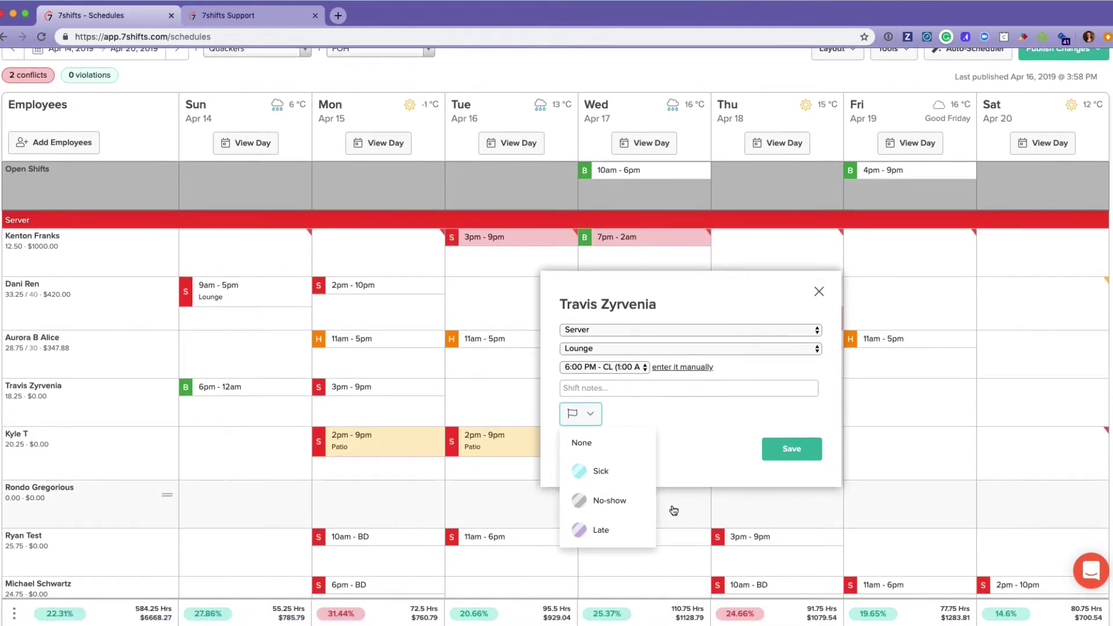
pyautogui.click(599, 530)
pyautogui.click(785, 450)
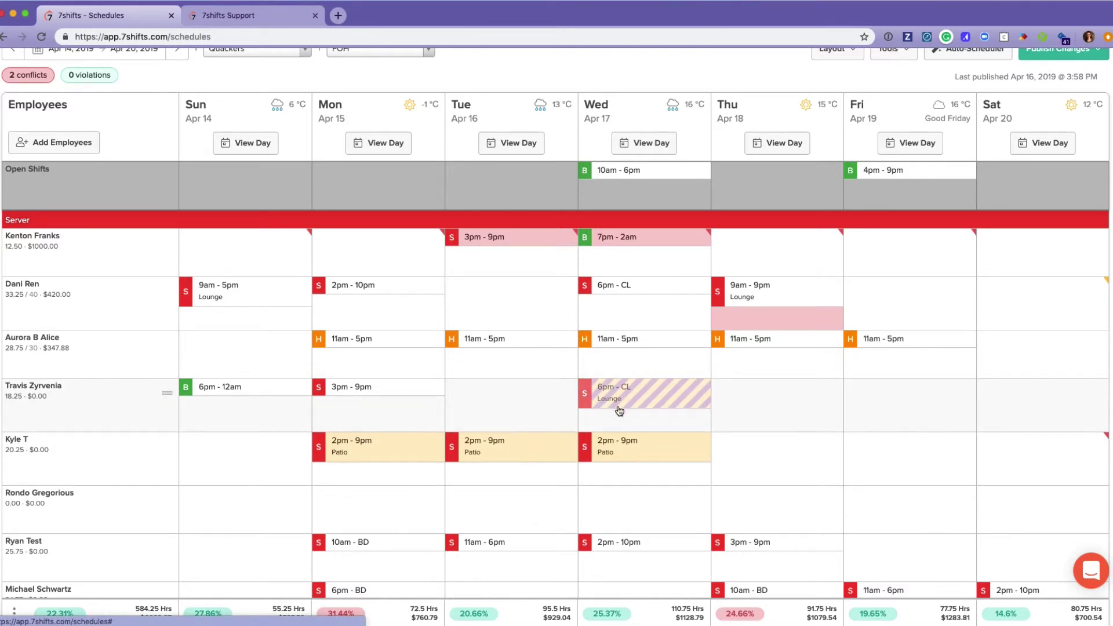
pyautogui.scroll(-4, 485, 497)
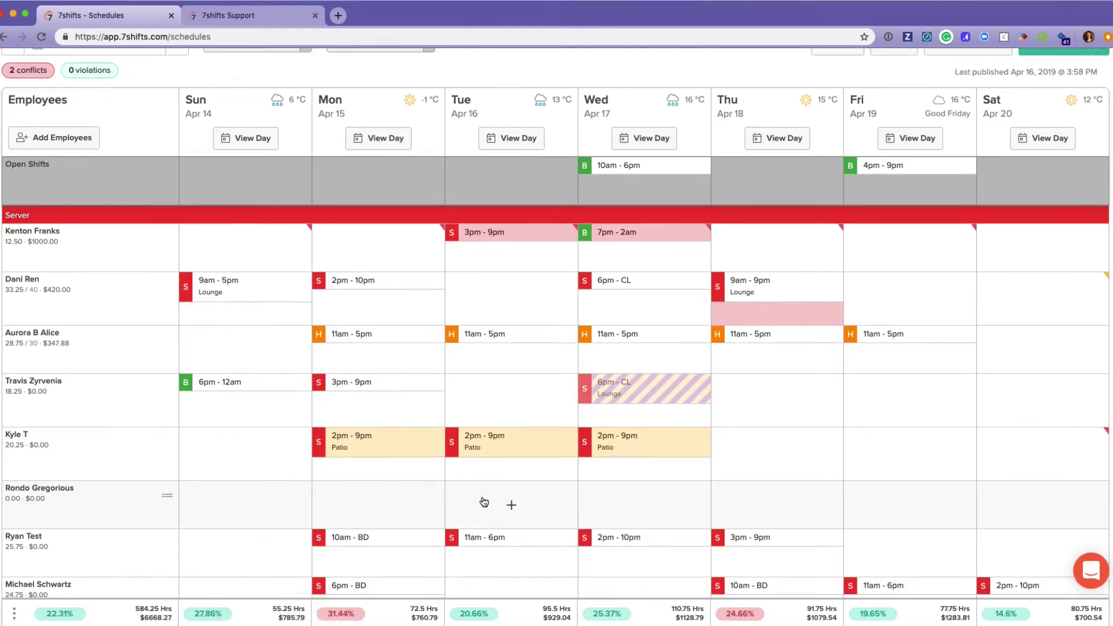
pyautogui.scroll(-8, 485, 502)
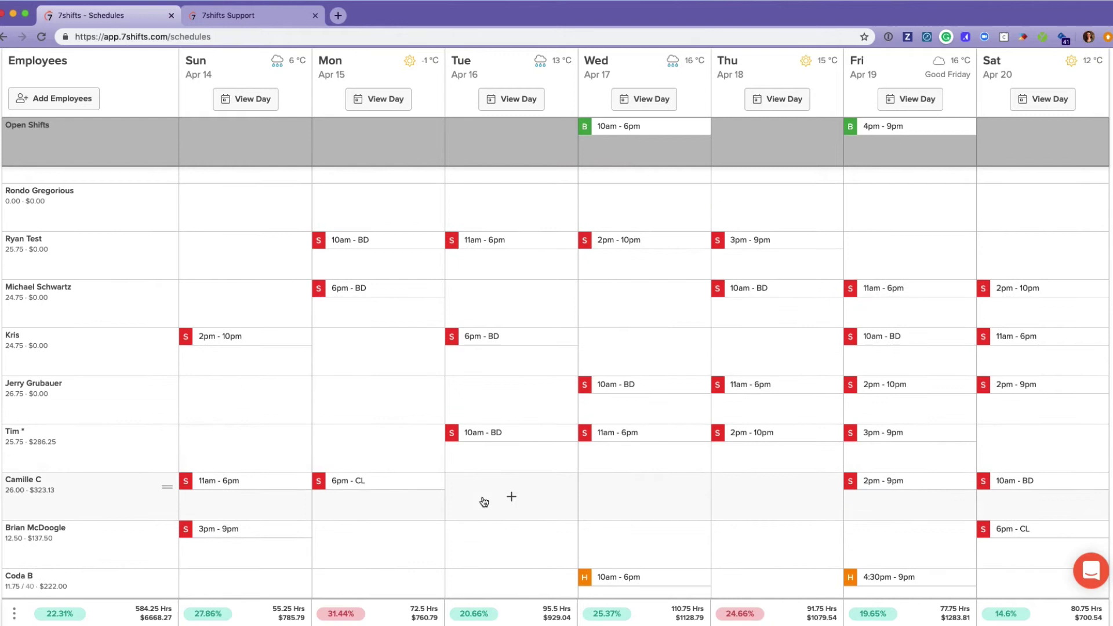
pyautogui.scroll(-8, 485, 502)
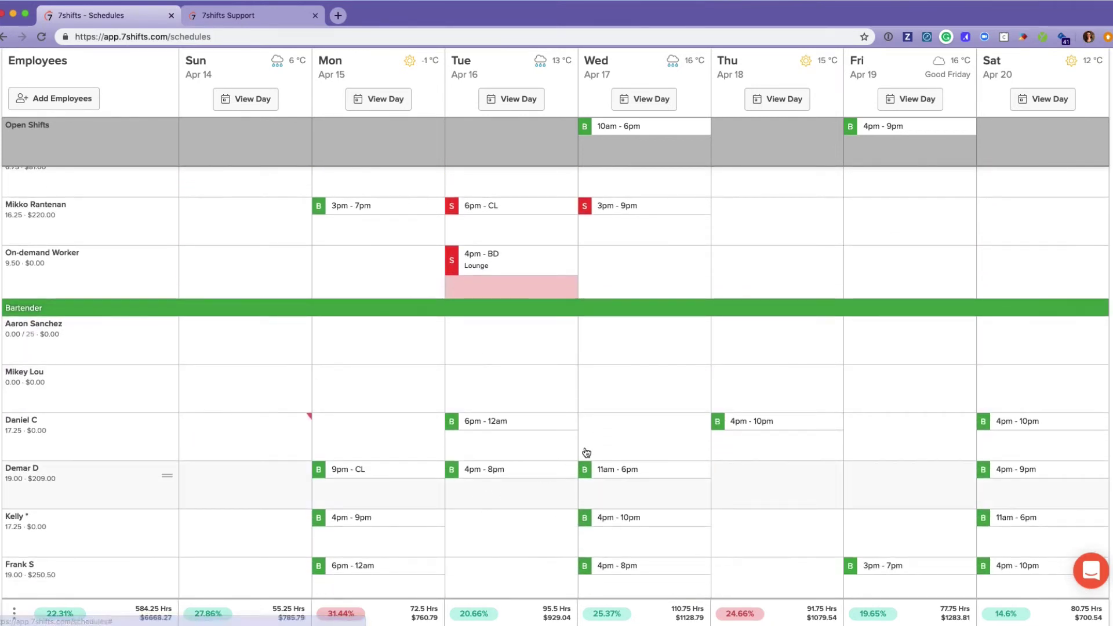
pyautogui.moveTo(514, 428); pyautogui.dragTo(787, 282)
pyautogui.moveTo(698, 286); pyautogui.dragTo(505, 409)
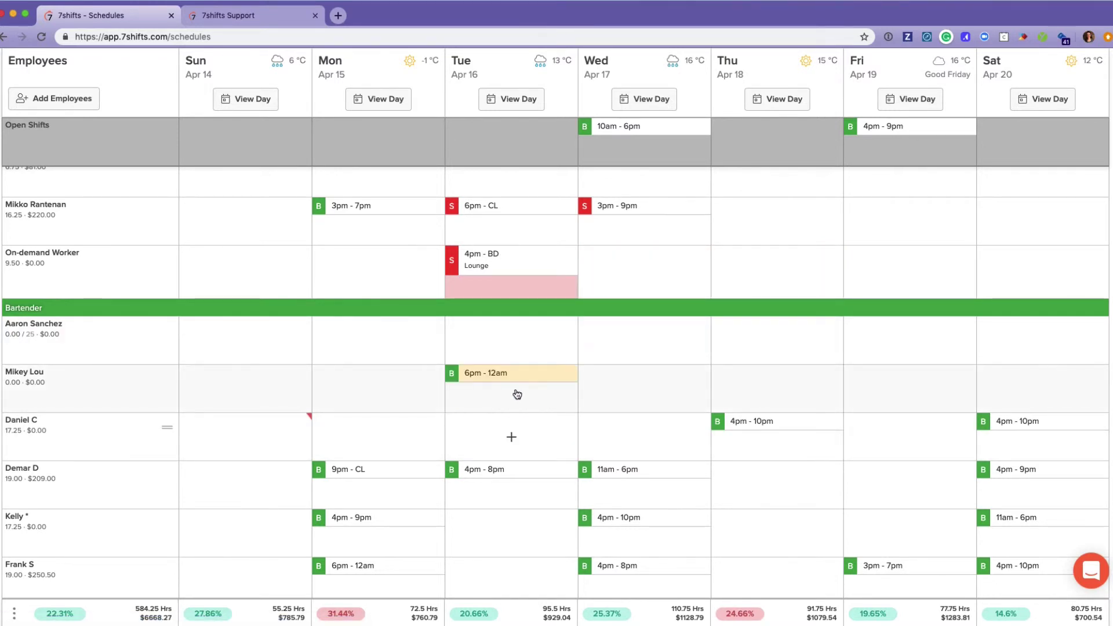
pyautogui.scroll(-2, 390, 487)
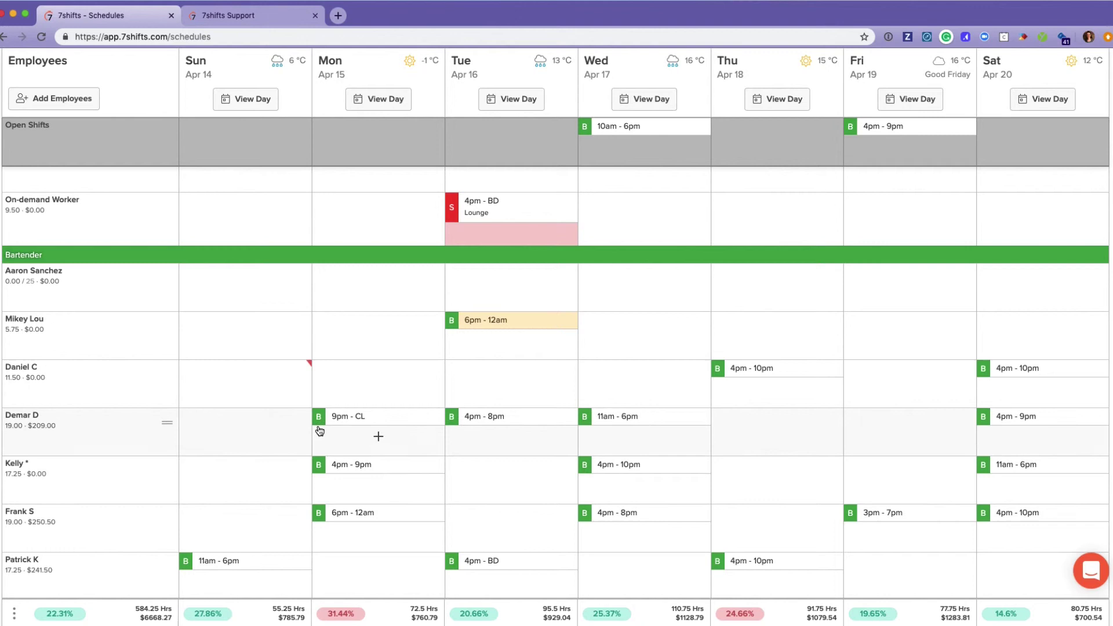
pyautogui.moveTo(307, 366)
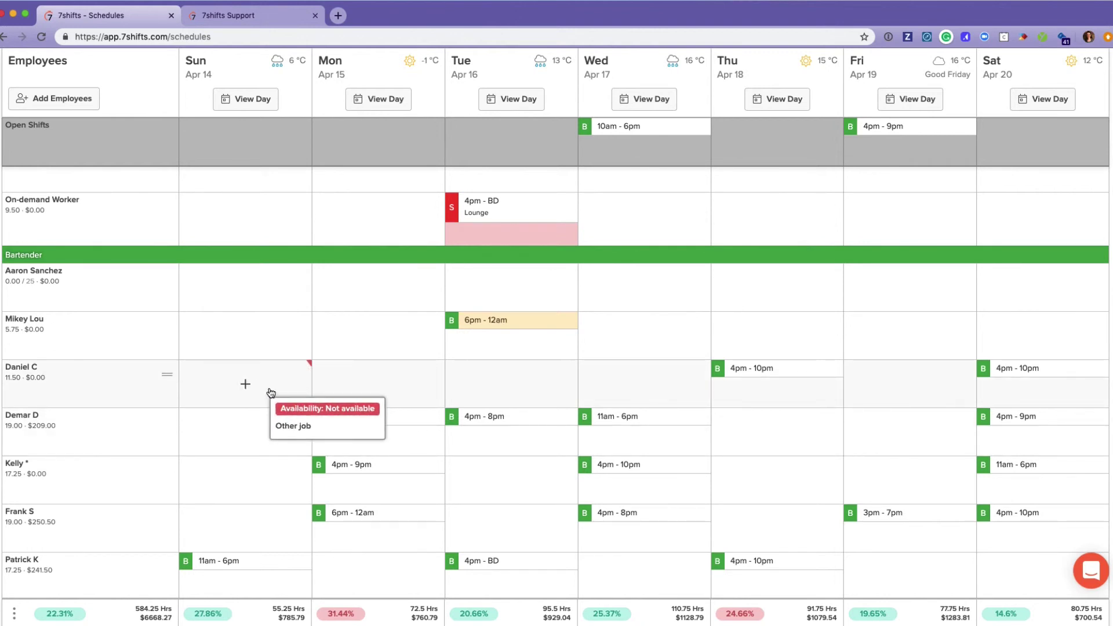
pyautogui.scroll(-6, 278, 484)
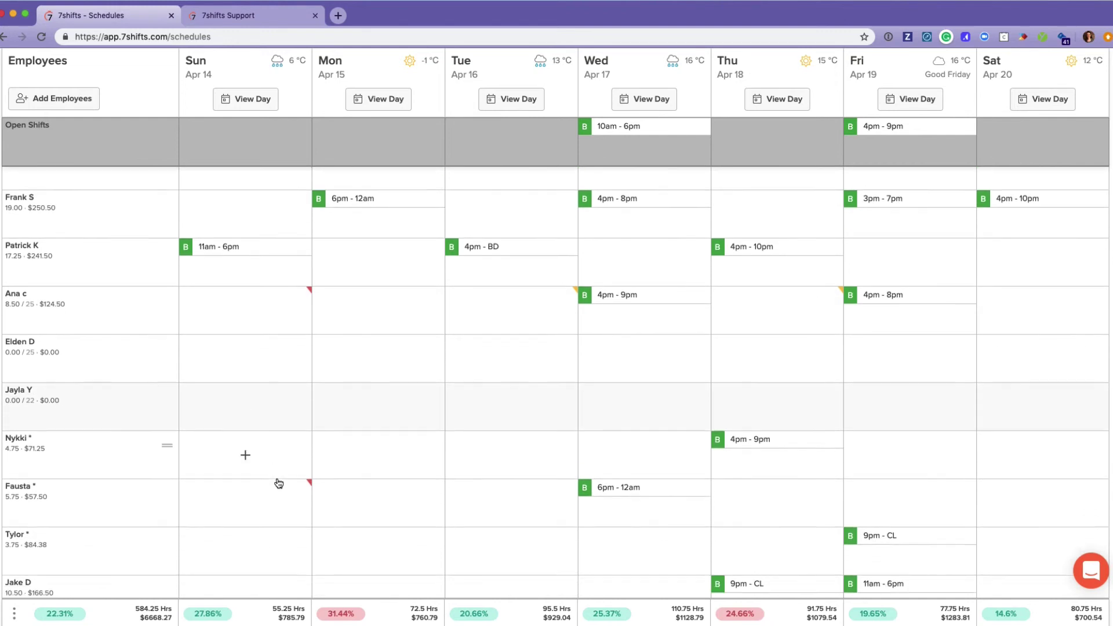
pyautogui.scroll(-7, 279, 483)
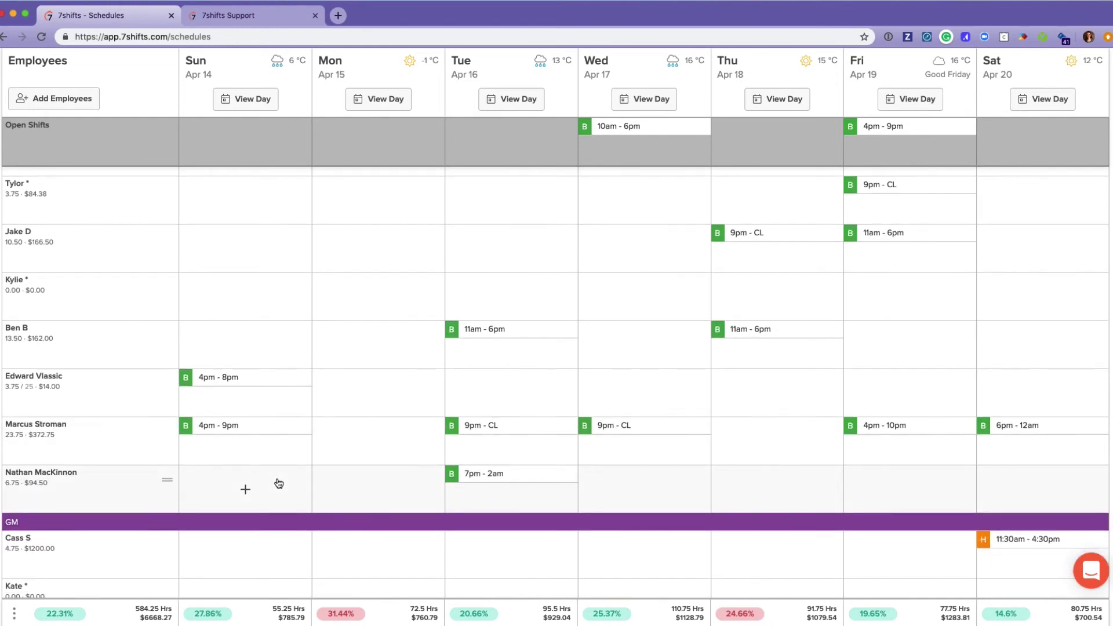
pyautogui.scroll(6, 279, 484)
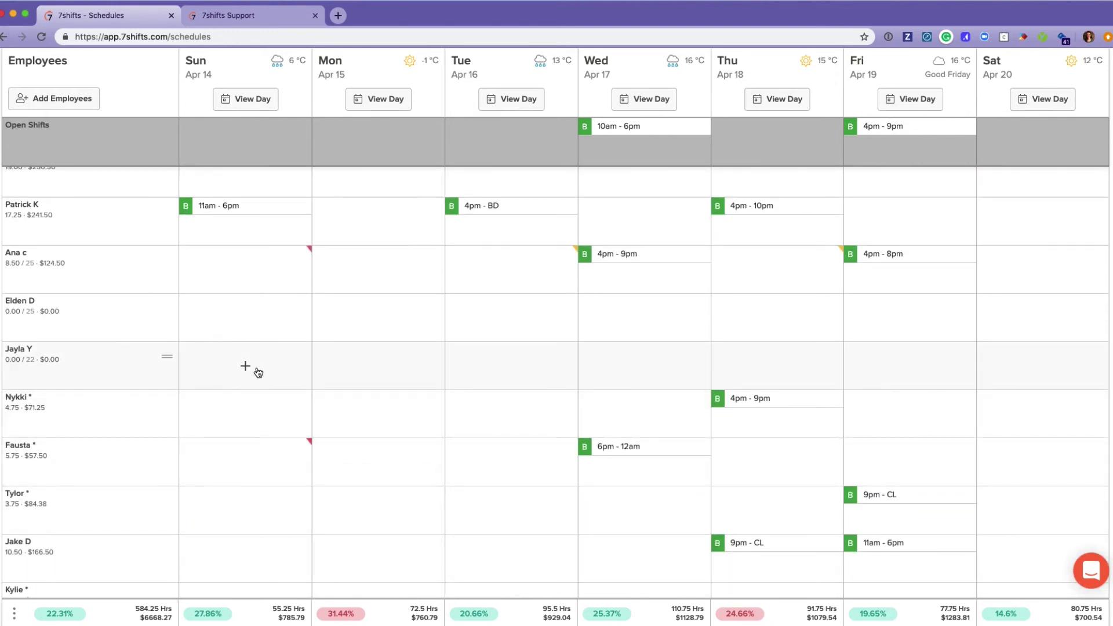
pyautogui.scroll(7, 416, 385)
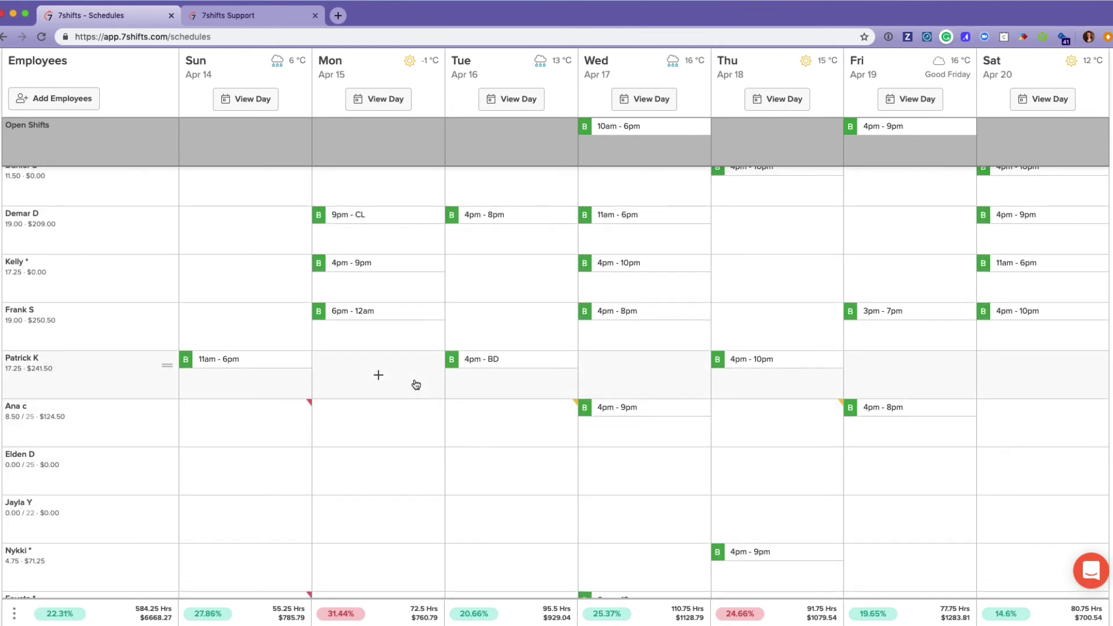